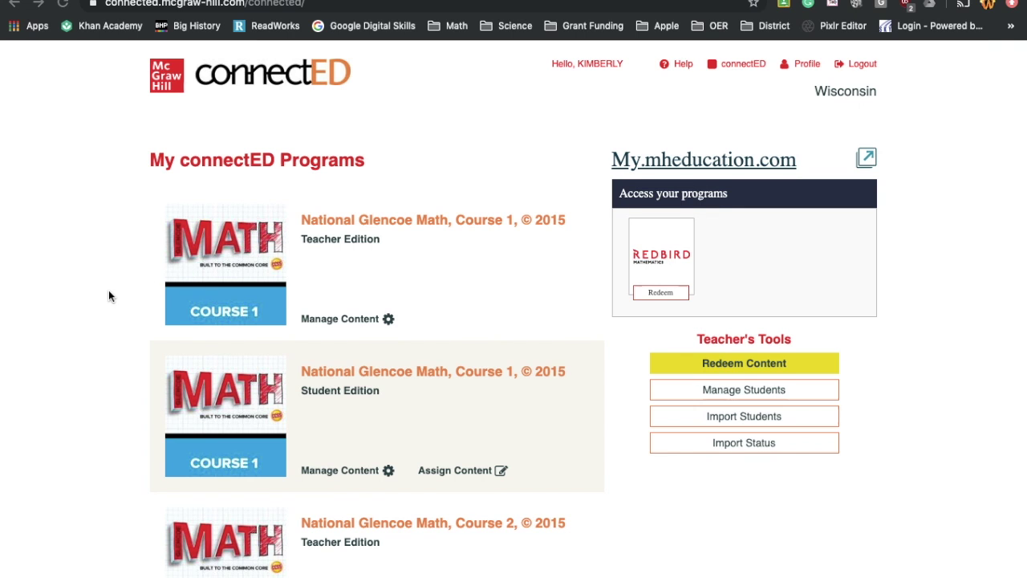
- Open the Teacher Edition of National Glencoe Math, Course 1, © 2015 from the connectED programs
scroll(110, 296, "down", 1)
scroll(110, 297, "down", 1)
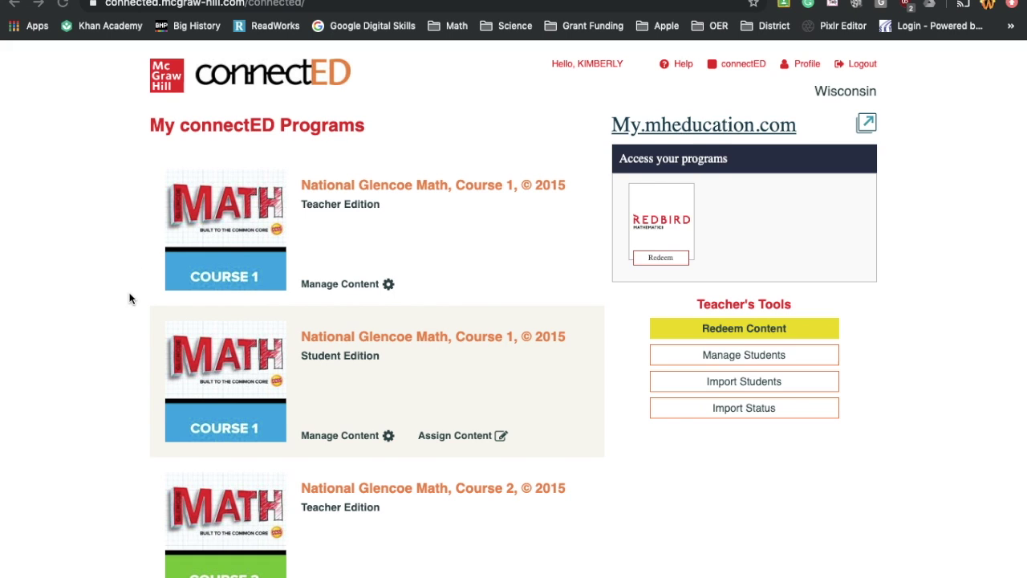
scroll(130, 295, "up", 1)
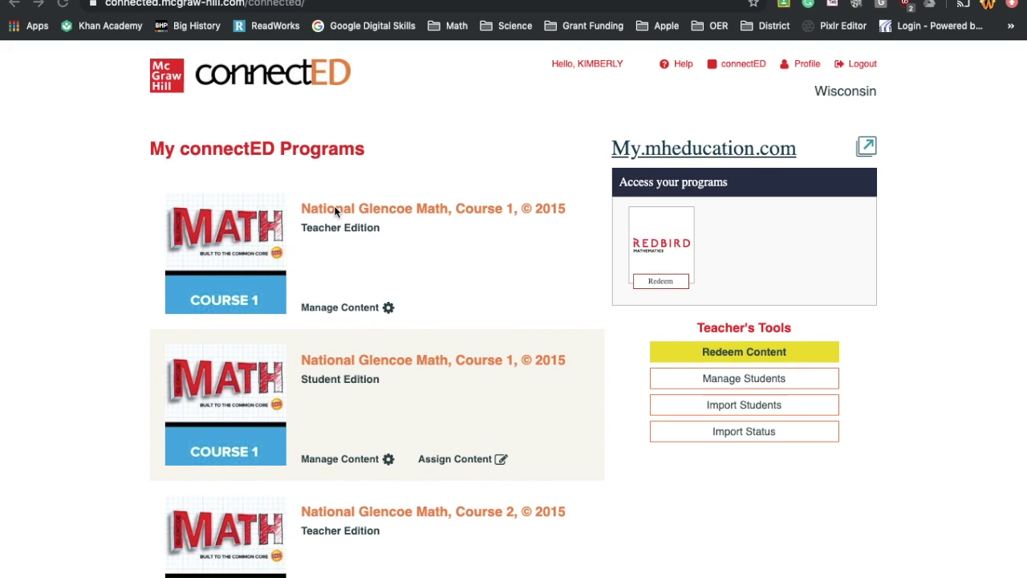
left_click(314, 213)
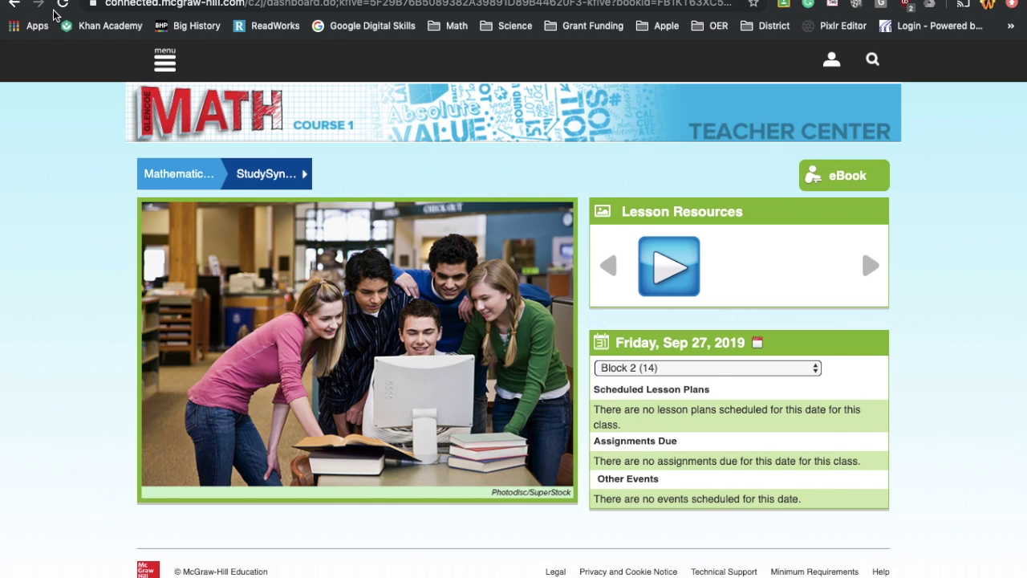
left_click(13, 4)
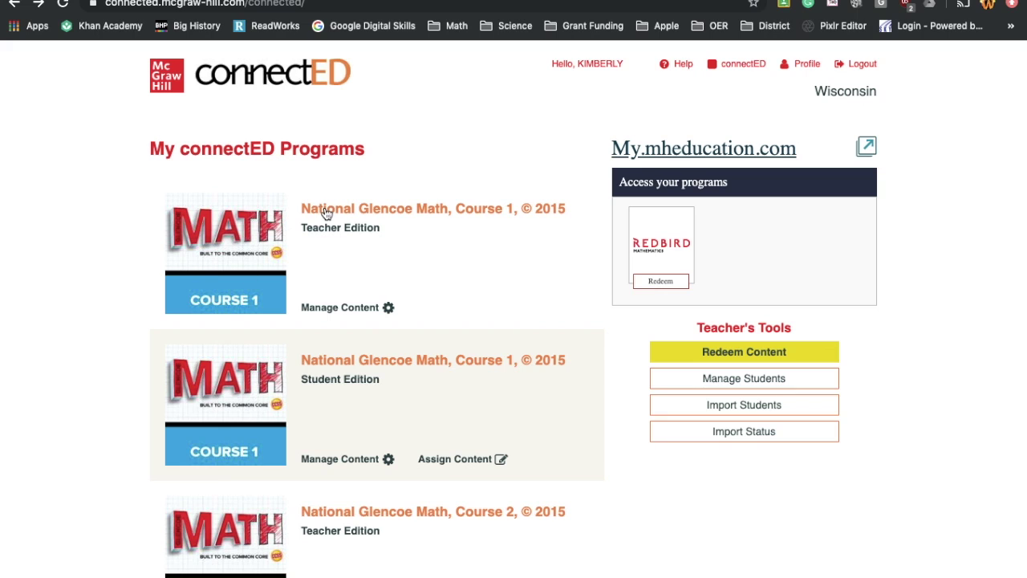
left_click(234, 235)
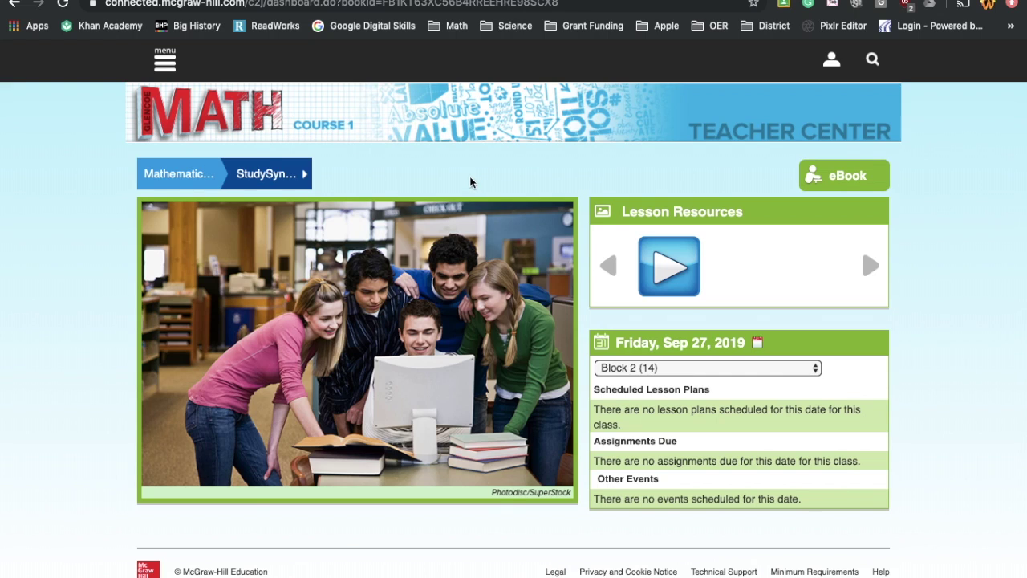
- Go to the course's Assessment section and display the resources for Chapter 3 Compute with Multi-Digit Numbers
left_click(166, 61)
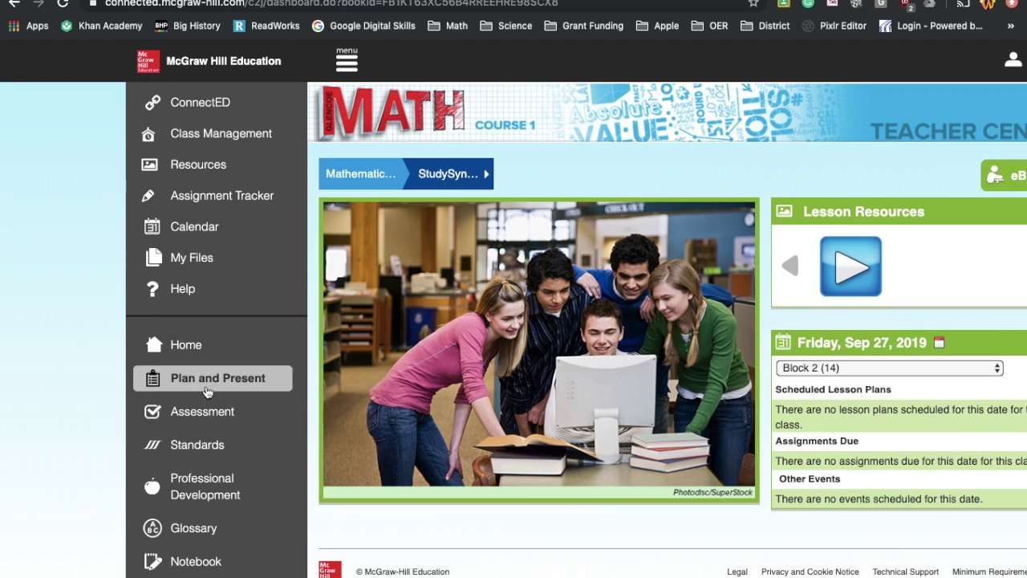
left_click(206, 413)
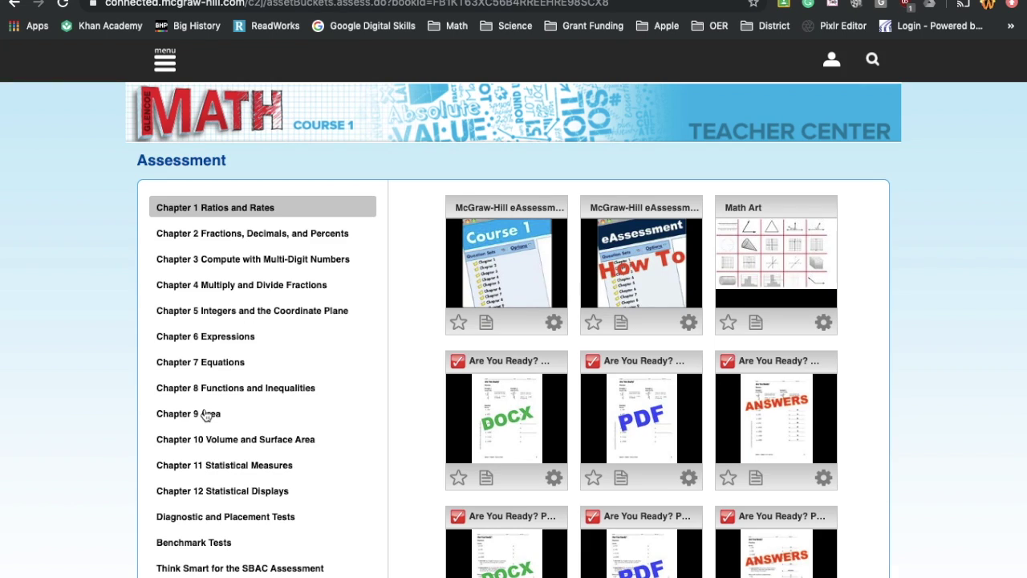
scroll(215, 224, "down", 2)
scroll(215, 220, "down", 3)
scroll(215, 220, "up", 5)
scroll(215, 219, "down", 1)
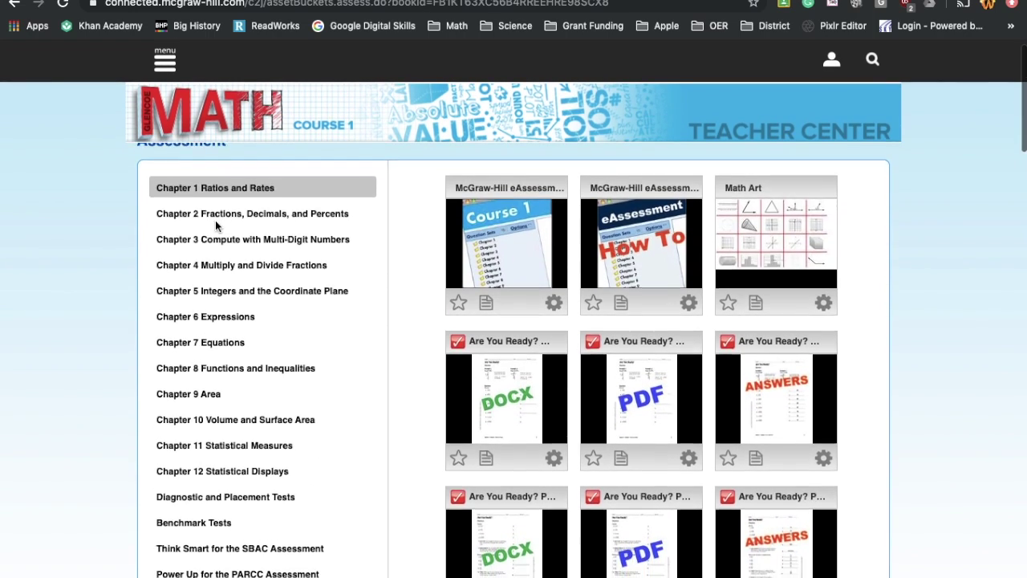
scroll(215, 223, "up", 1)
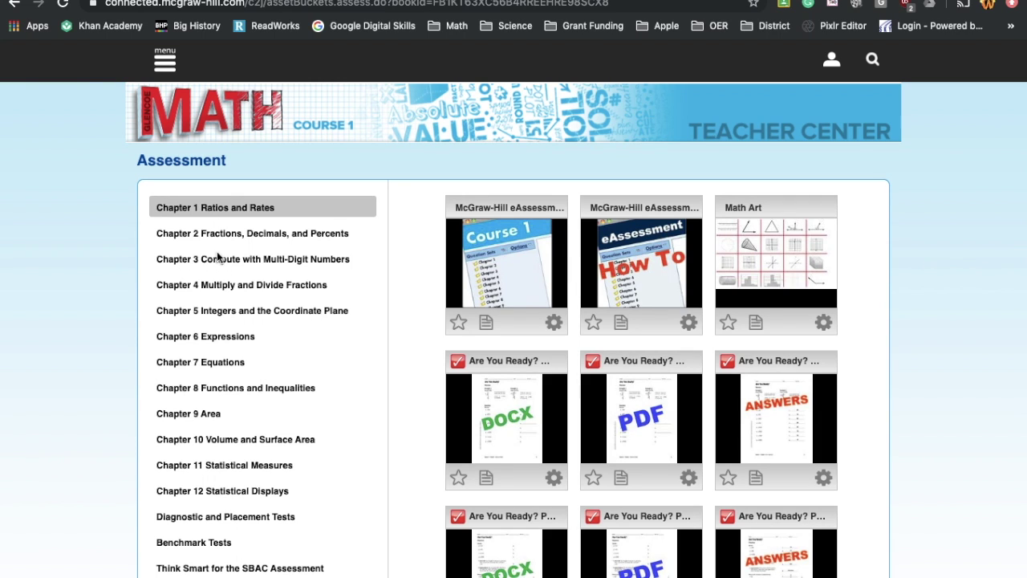
left_click(223, 265)
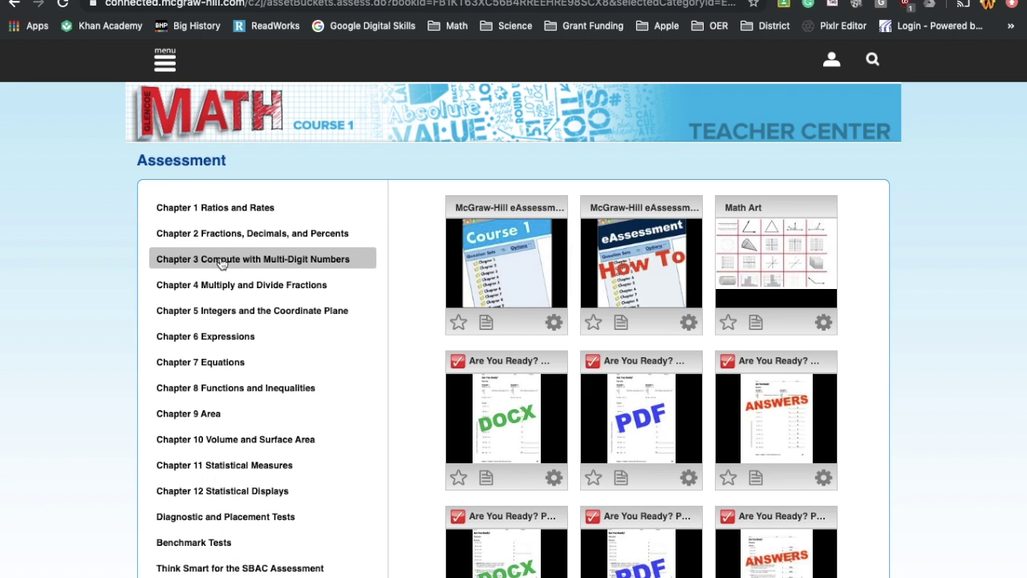
- Browse the Chapter 3 assessment resources from the Are You Ready? sheets to the chapter tests and read the Test 2B description
scroll(429, 358, "down", 1)
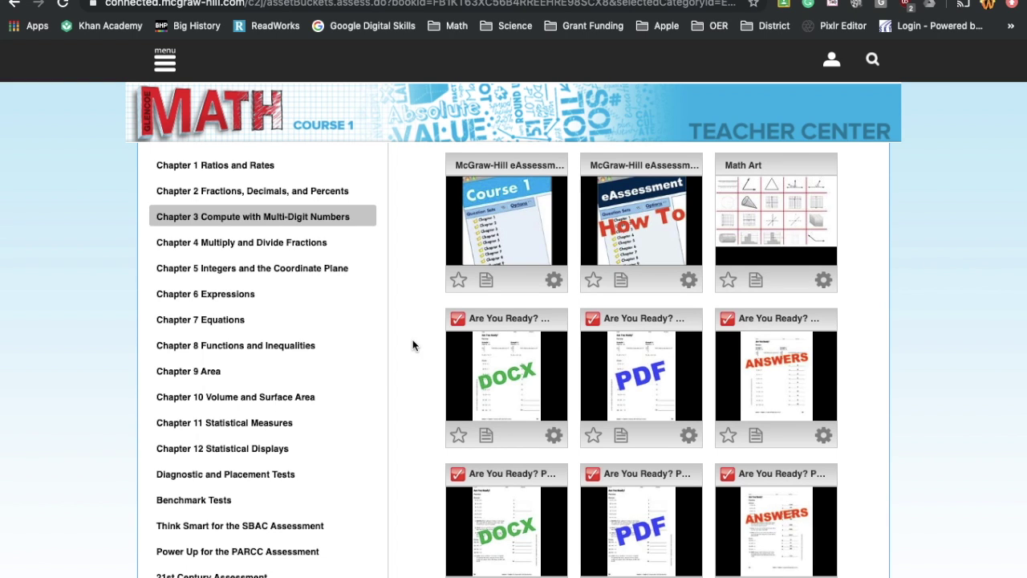
scroll(412, 345, "down", 1)
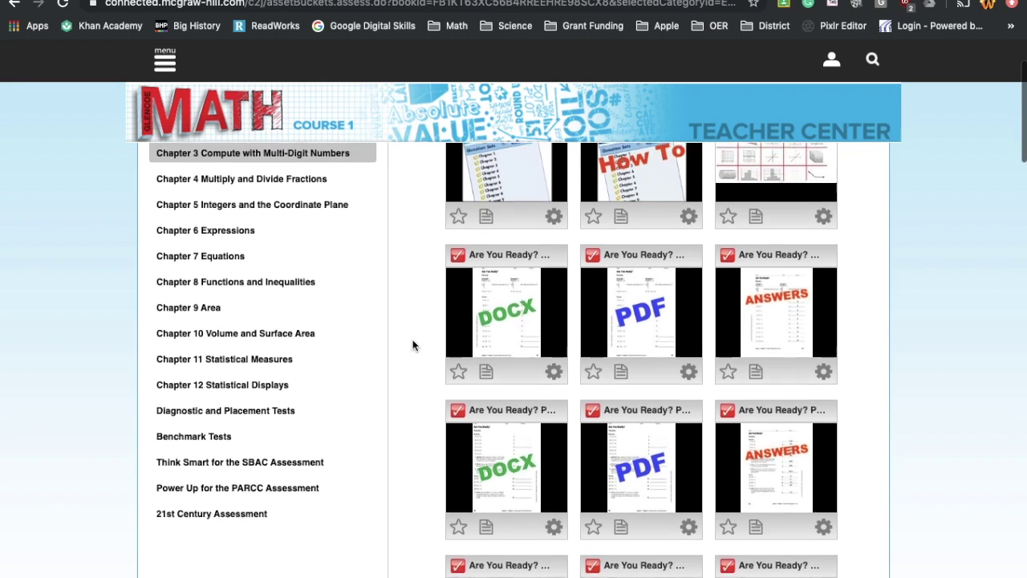
scroll(412, 346, "down", 2)
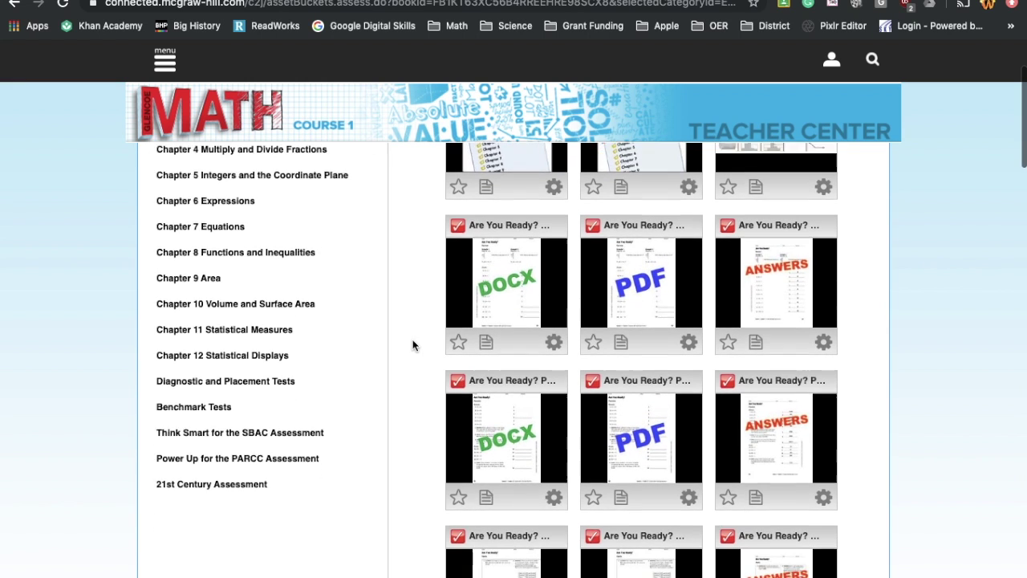
scroll(413, 345, "down", 3)
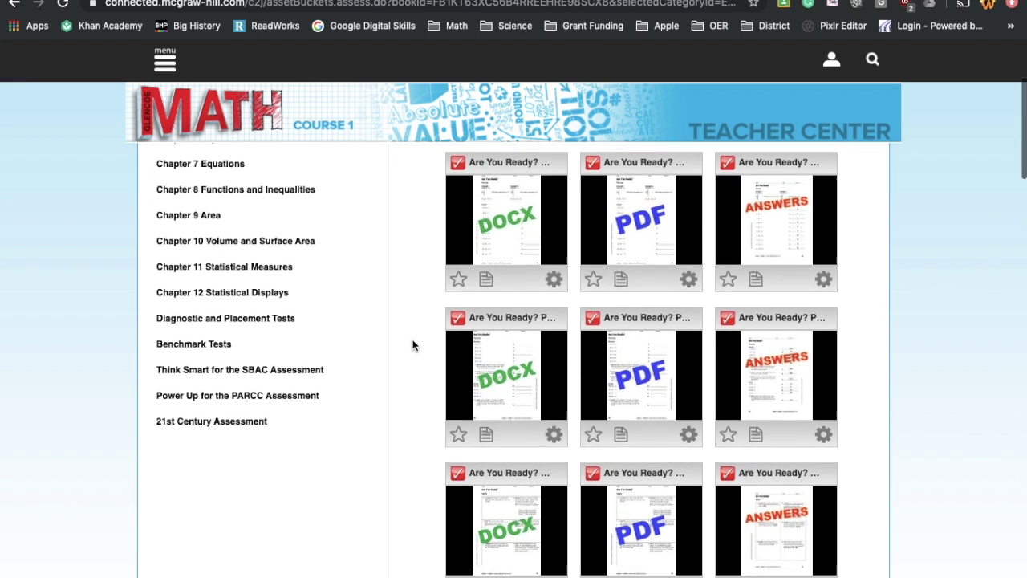
scroll(412, 345, "down", 3)
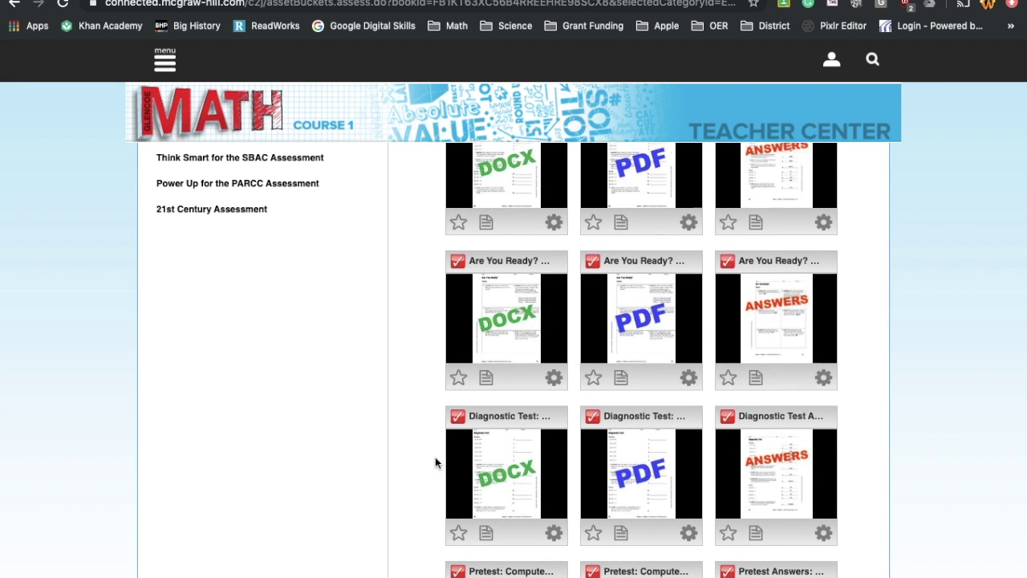
scroll(436, 458, "down", 4)
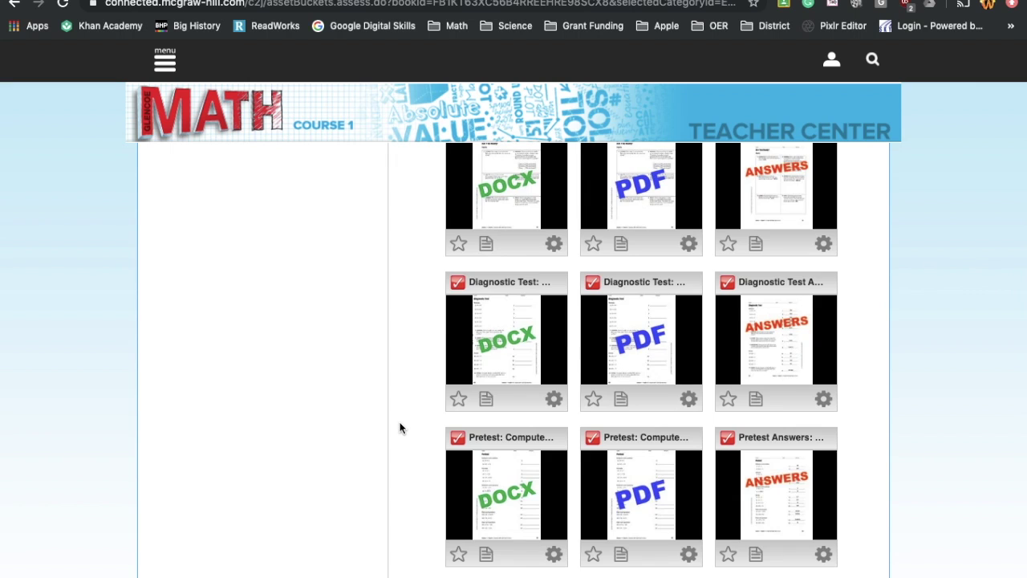
scroll(402, 429, "down", 9)
scroll(402, 429, "down", 8)
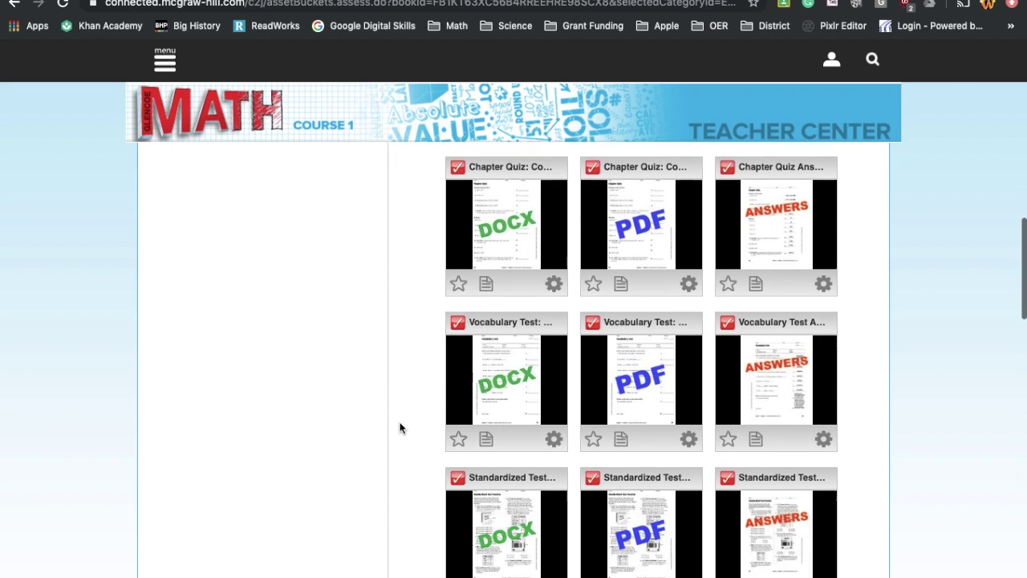
scroll(401, 429, "down", 10)
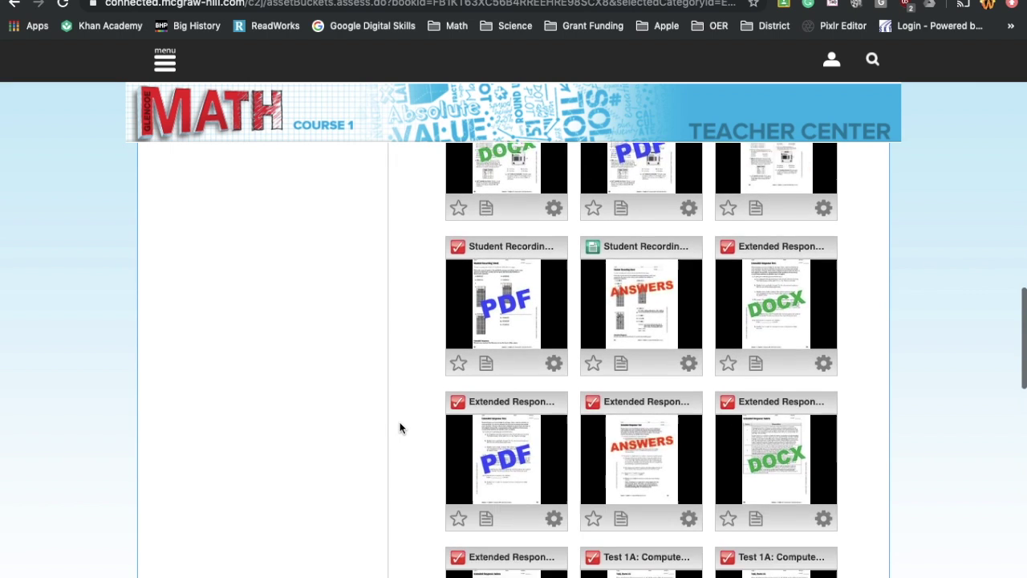
scroll(401, 428, "down", 4)
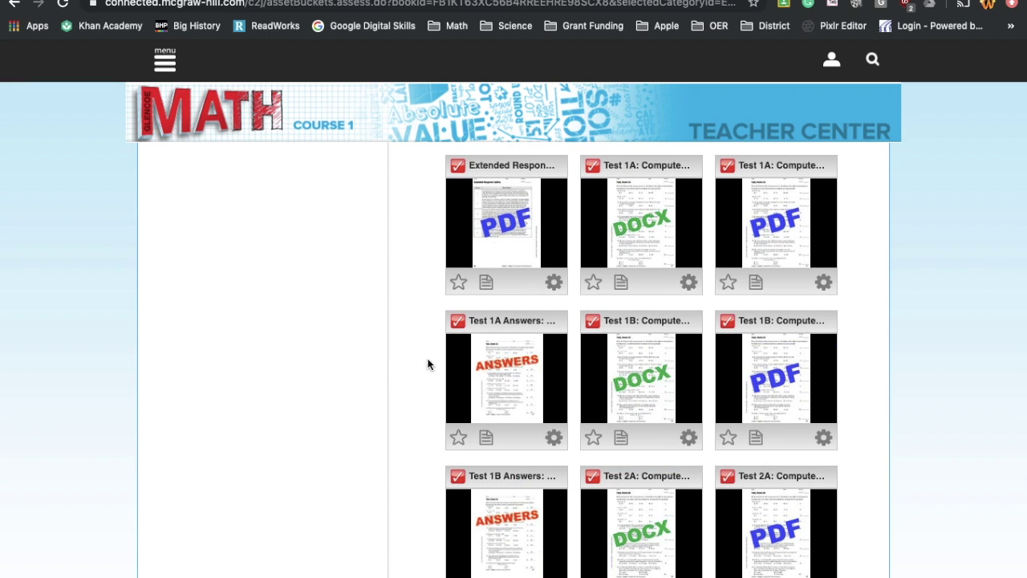
scroll(408, 369, "down", 4)
scroll(409, 372, "down", 1)
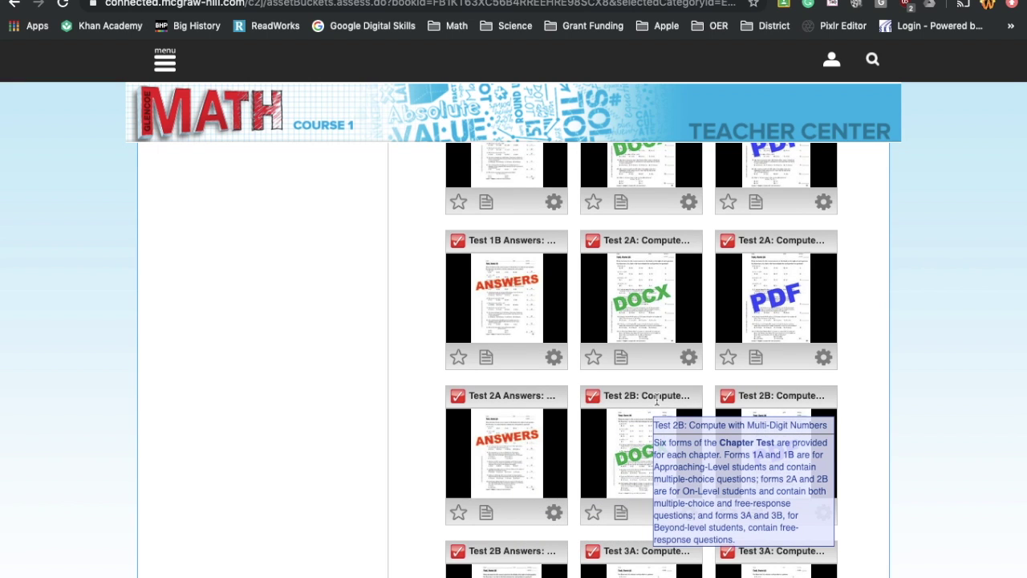
- Open the DOCX version of Chapter 3 Test 2B and dismiss the missing-font list without replacing any fonts
scroll(419, 404, "down", 2)
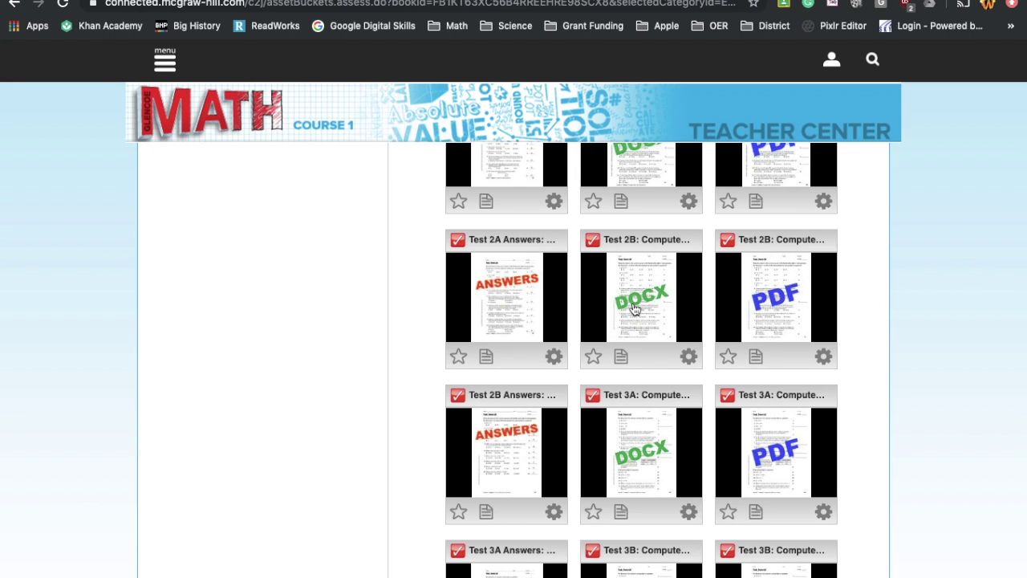
mouse_move(644, 239)
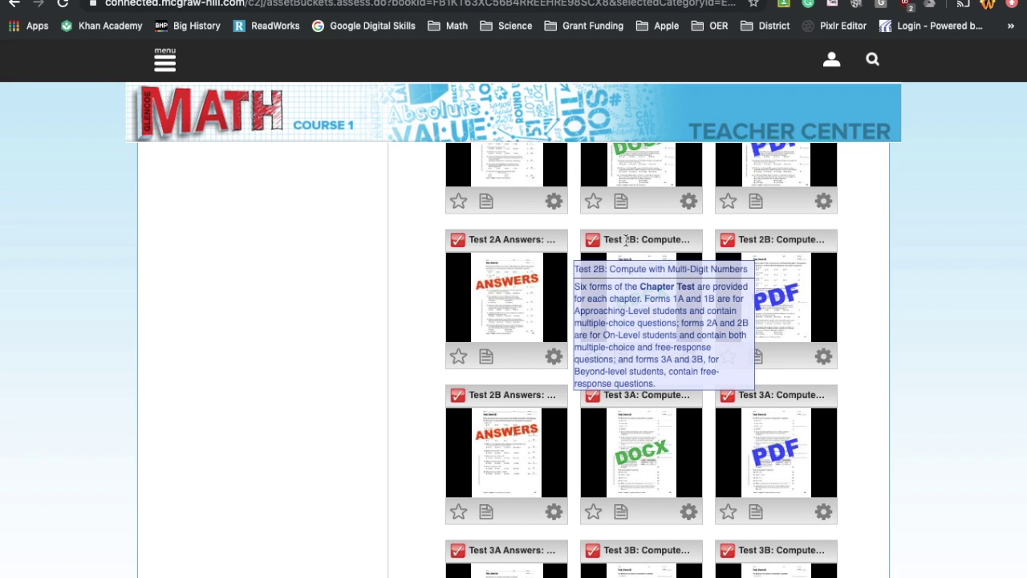
left_click(628, 309)
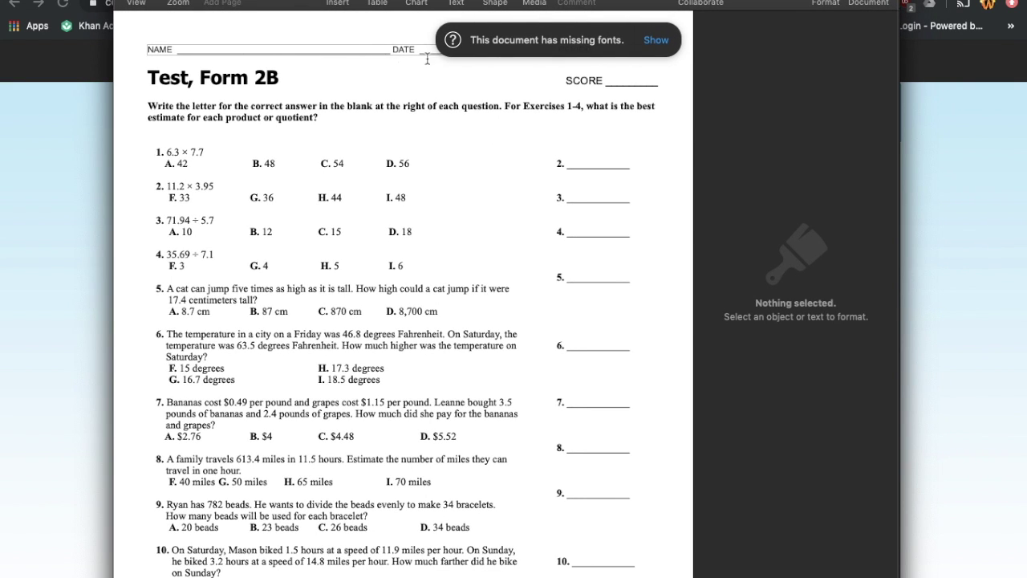
left_click(656, 40)
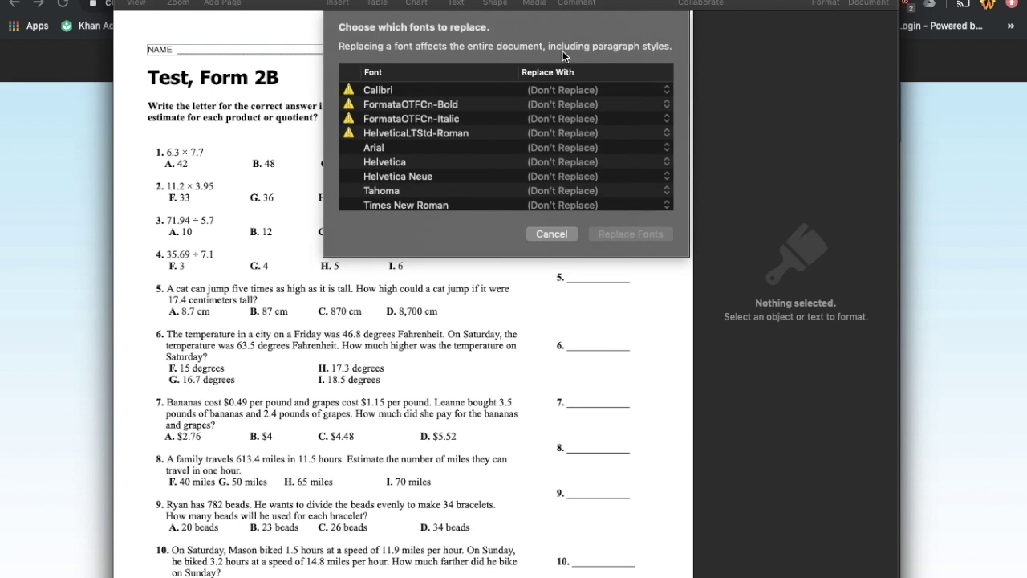
left_click(552, 234)
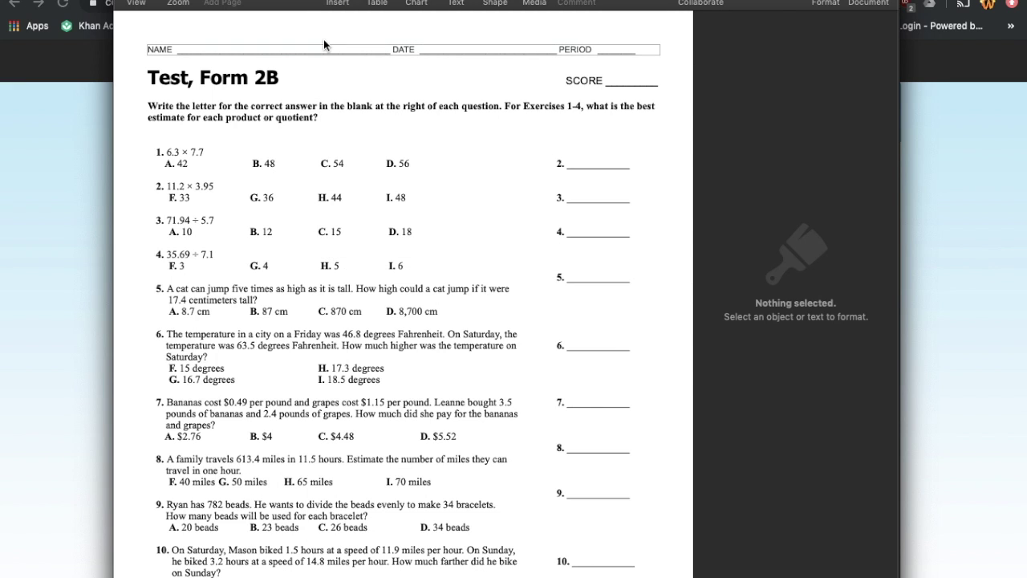
- Change question 1 of the test to 6 × 7 and its answer choice B to 99
left_click(134, 51)
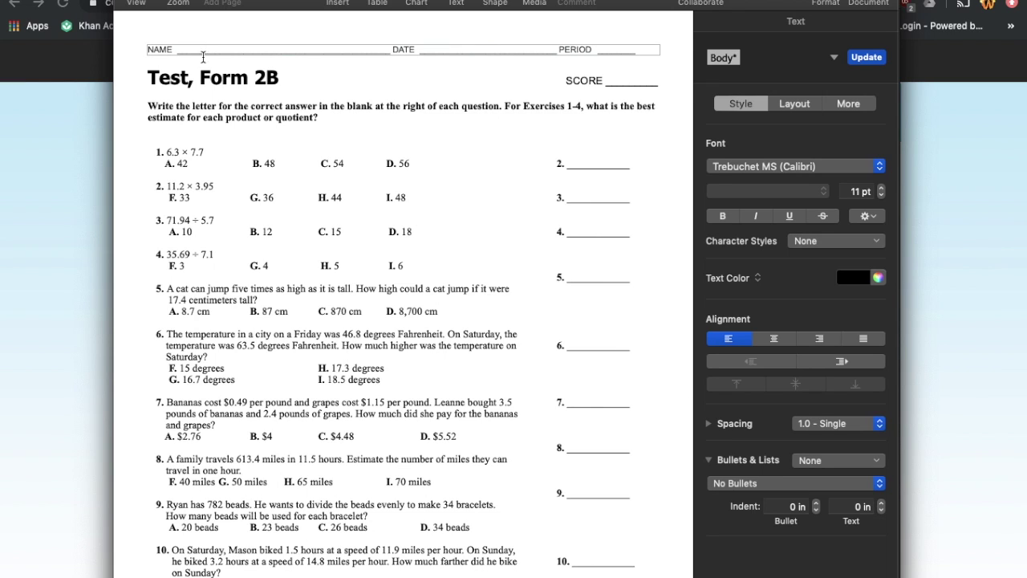
left_click(179, 152)
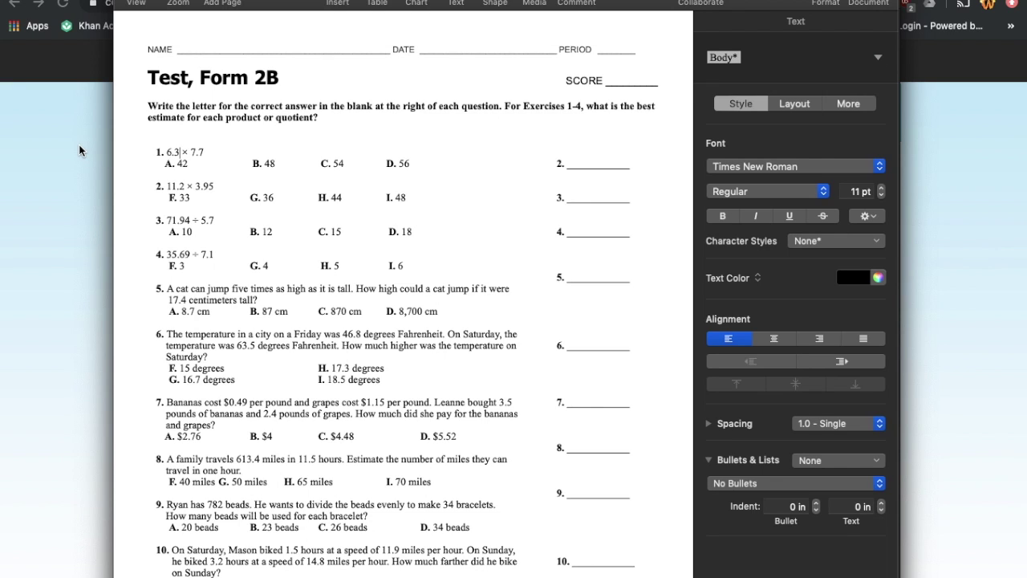
key("BackSpace")
key("BackSpace")
left_click(195, 151)
key("BackSpace")
key("BackSpace")
key("BackSpace")
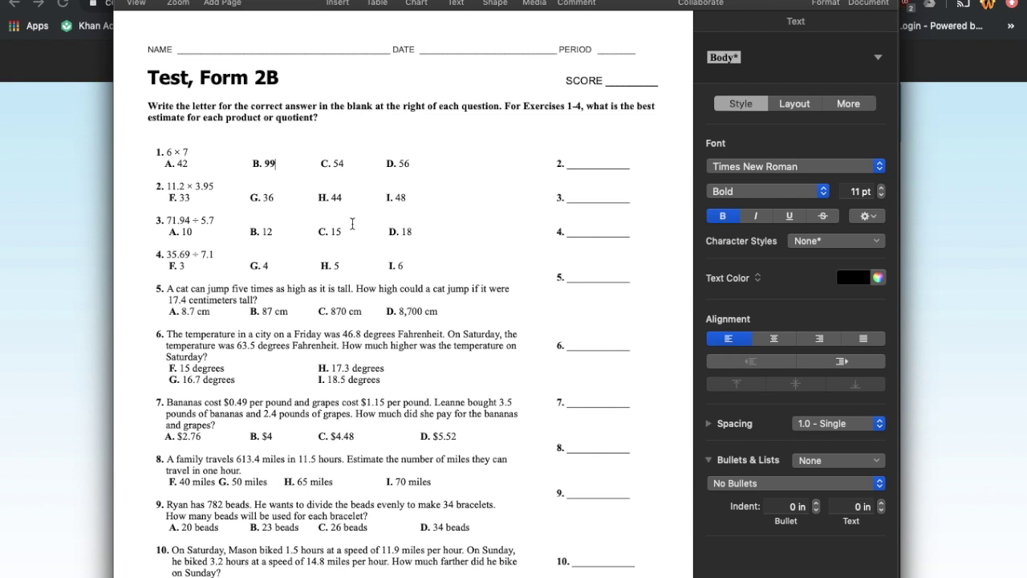
scroll(319, 381, "down", 10)
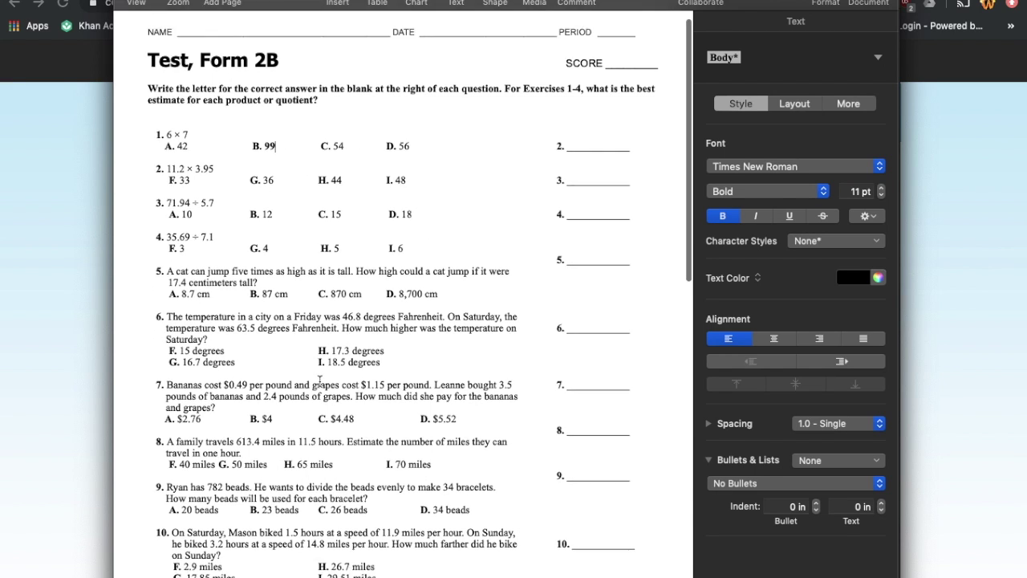
scroll(319, 381, "up", 10)
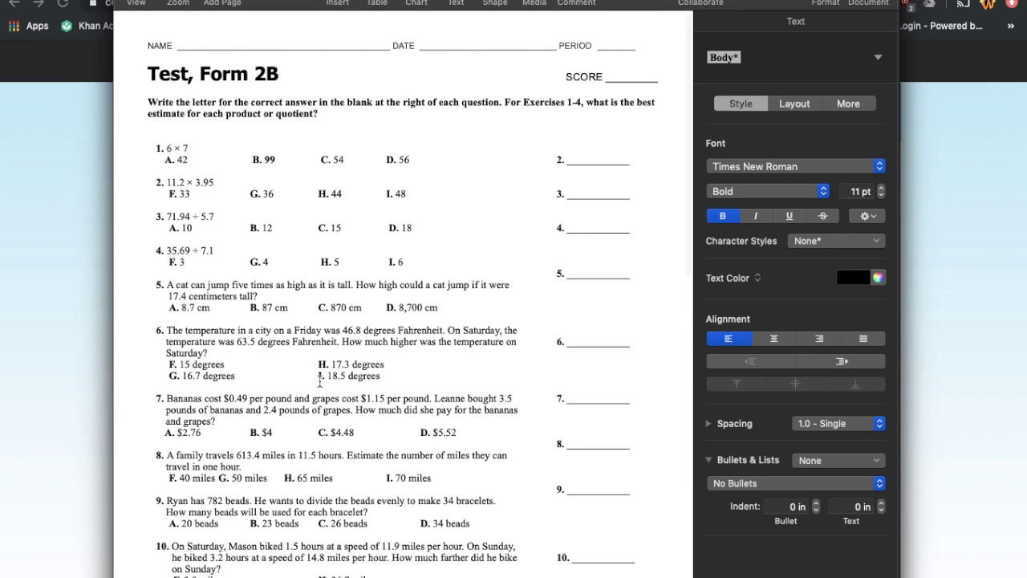
scroll(319, 382, "up", 1)
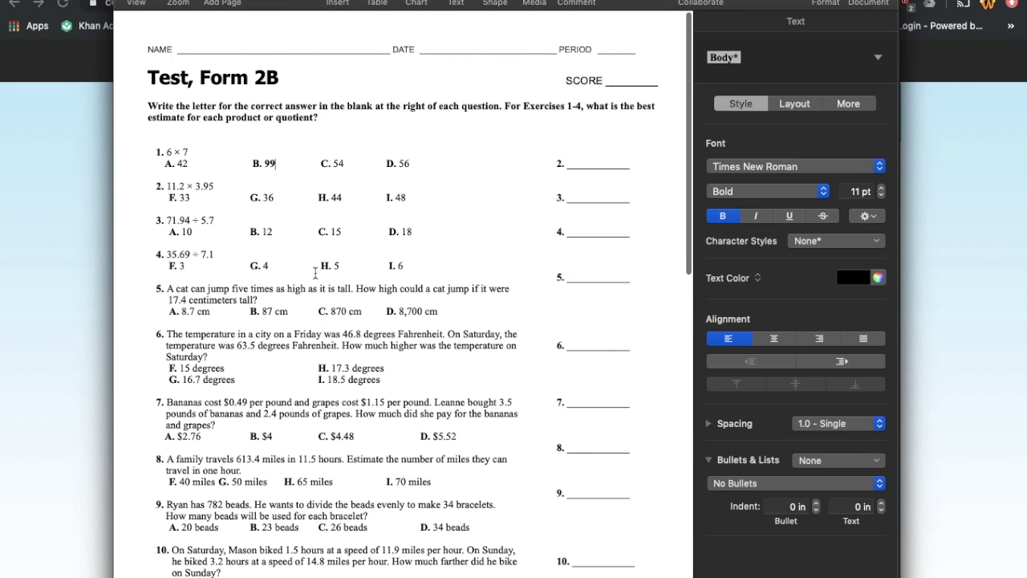
left_click(286, 170)
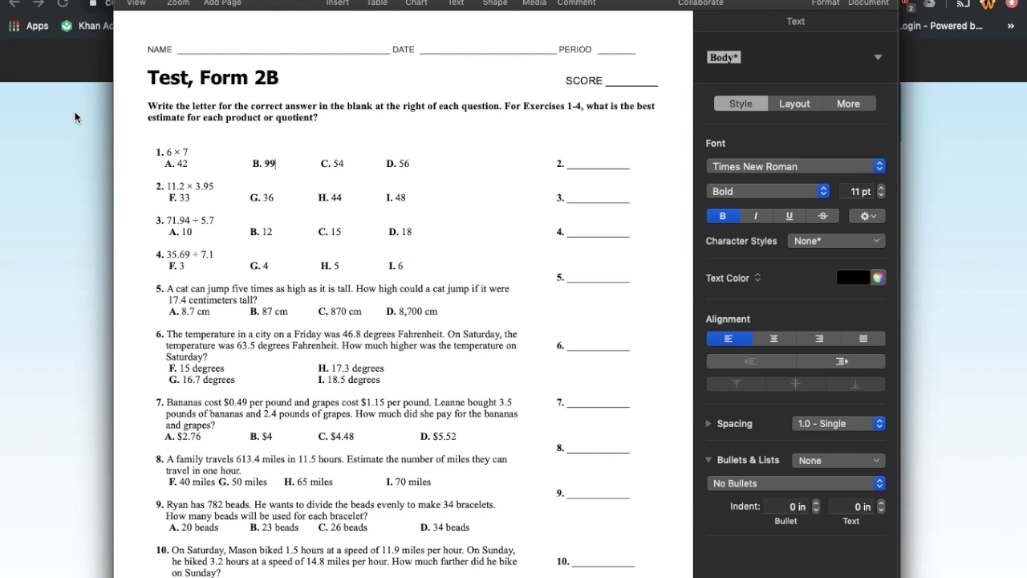
- Switch back to the browser and look over the Test 2B Answers, Test 3A and Test 3B resources
left_click(80, 144)
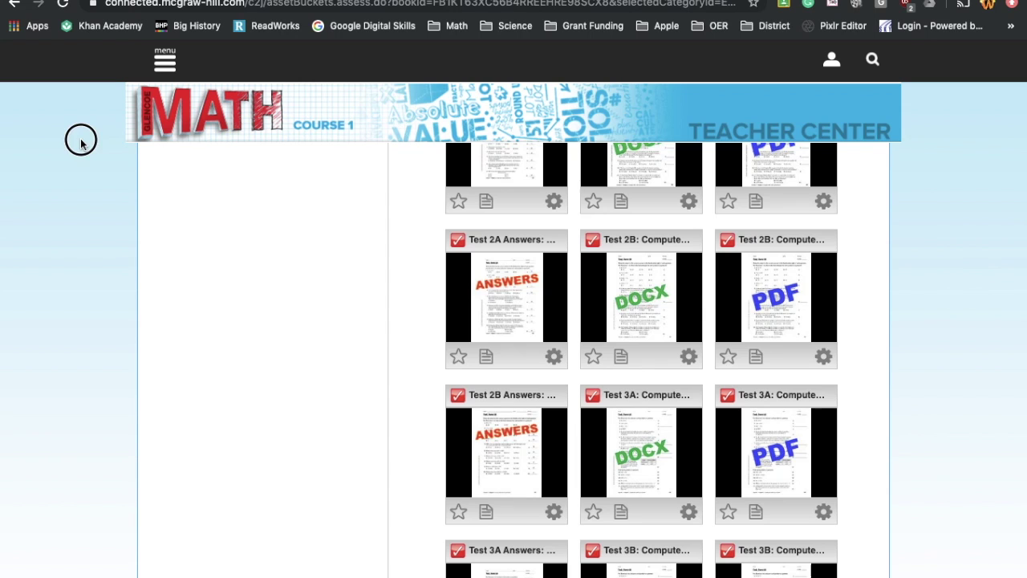
scroll(399, 369, "down", 5)
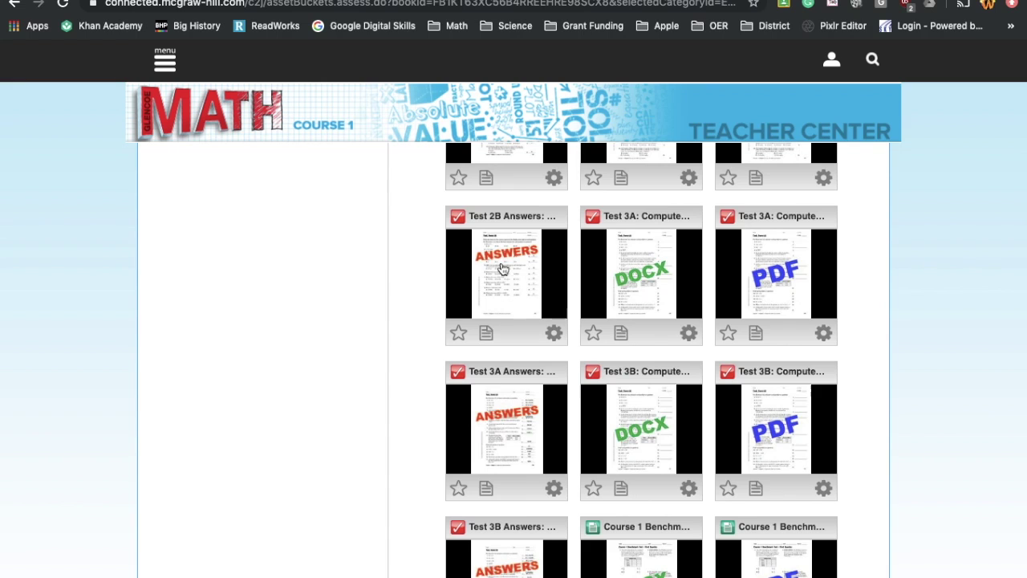
scroll(500, 274, "up", 10)
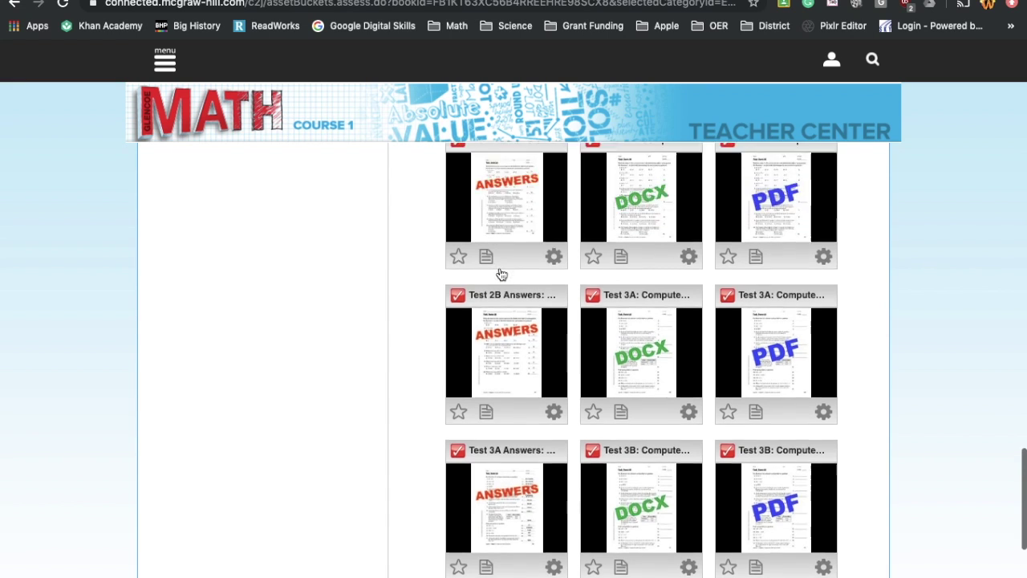